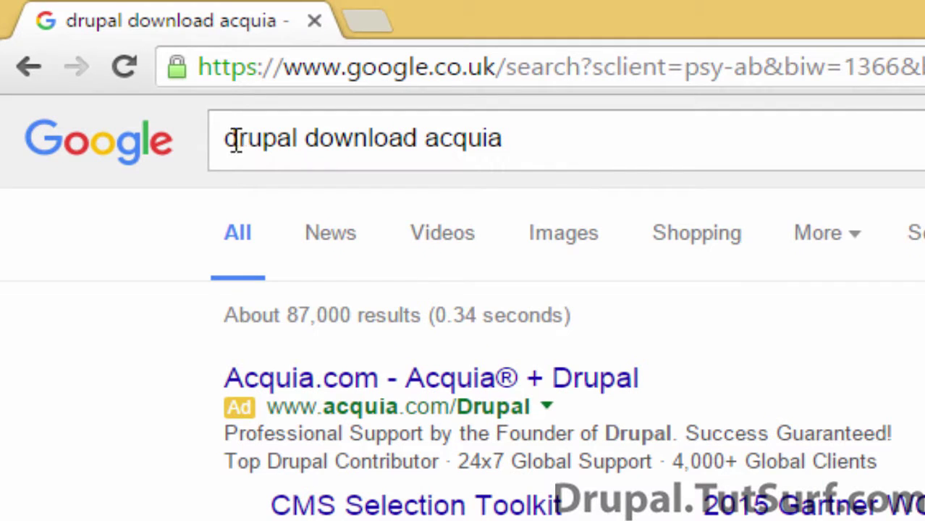
Step: Locate the 'Drupal Downloads | Acquia' result for the 'drupal download acquia' search
left_click_drag(226, 137, 505, 145)
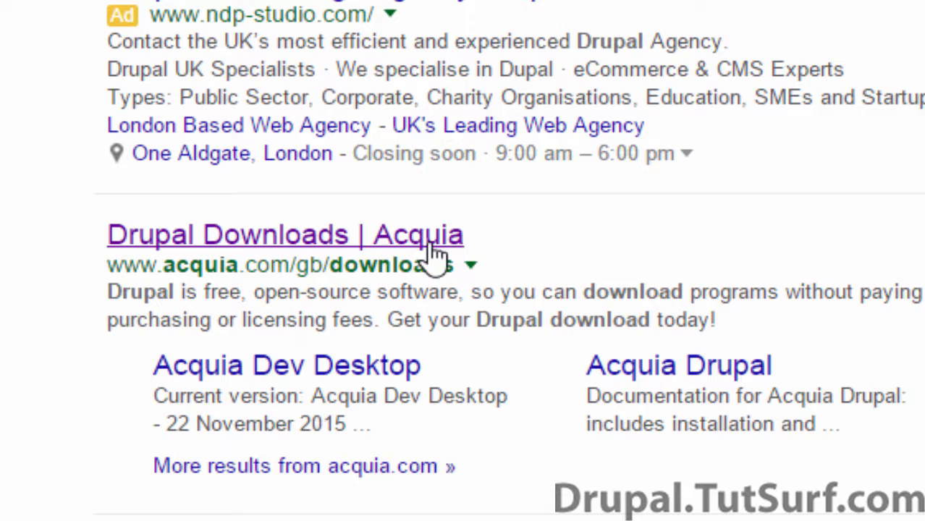
left_click_drag(164, 264, 455, 265)
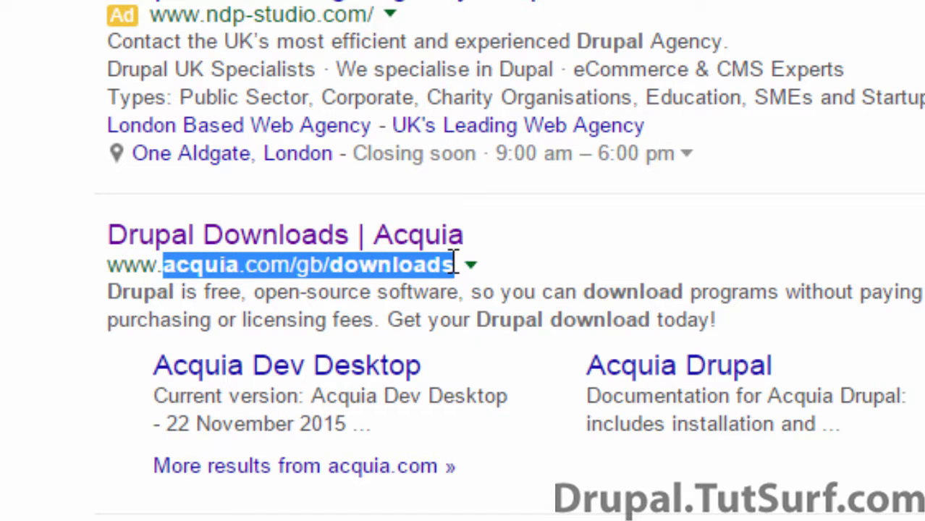
Step: Land on the Acquia Drupal downloads page and review its installer section
left_click(333, 239)
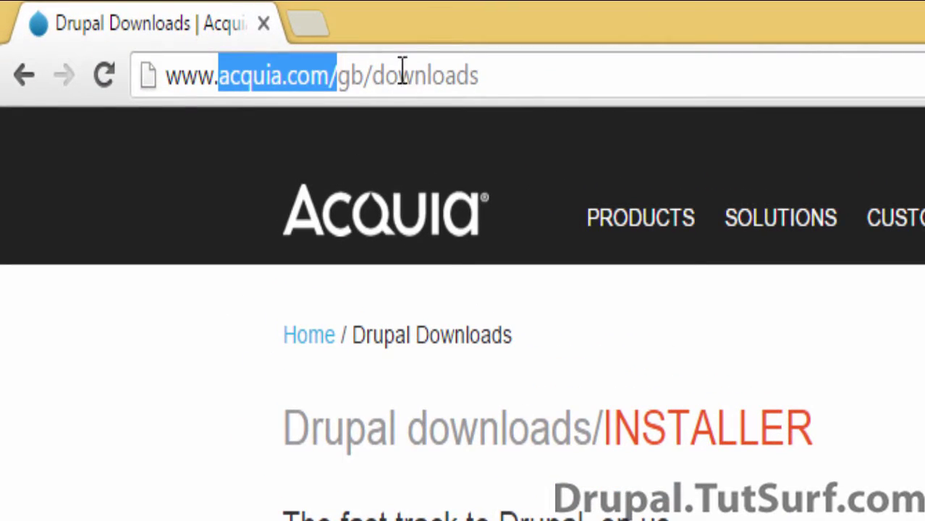
left_click_drag(406, 72, 456, 73)
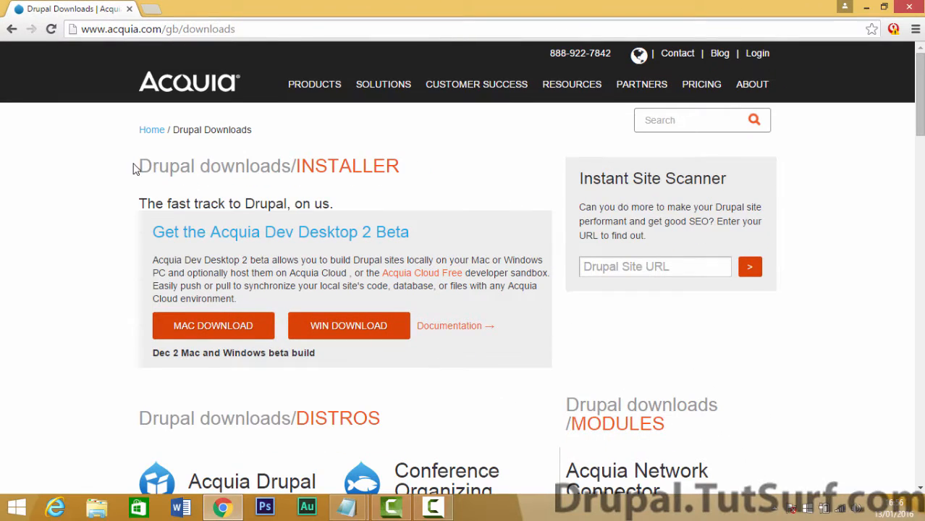
left_click_drag(139, 166, 430, 167)
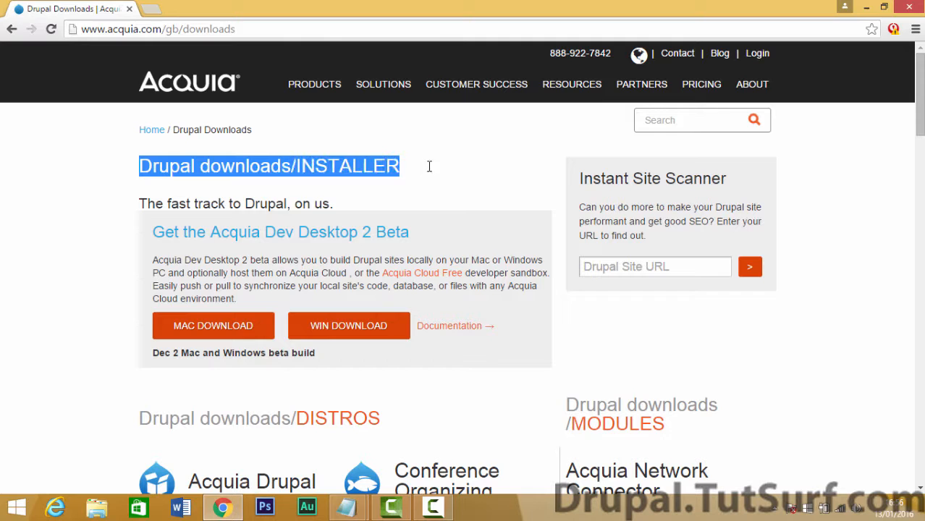
left_click(85, 334)
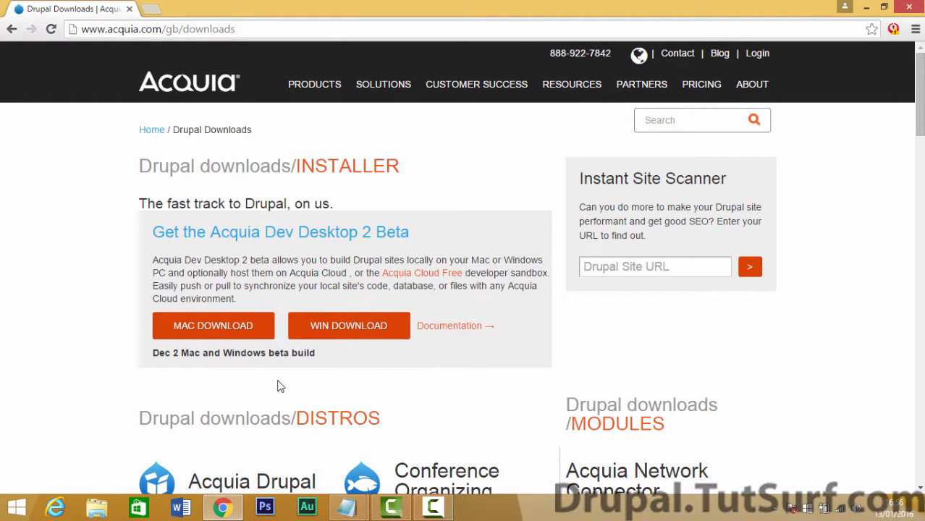
Step: Download the Windows Dev Desktop 2 installer and launch the downloaded .exe
left_click(338, 331)
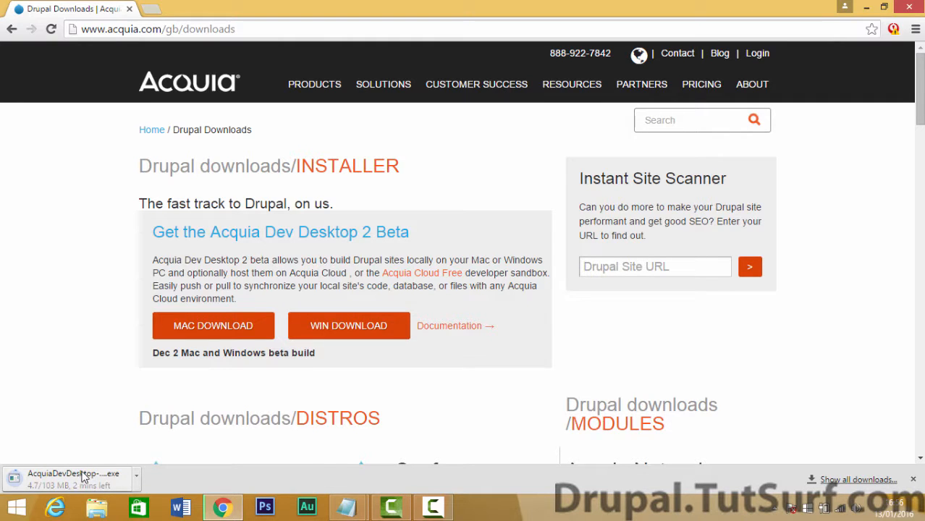
left_click(136, 477)
Step: Get past Windows SmartScreen via More info and Run anyway to start the installer
left_click(173, 389)
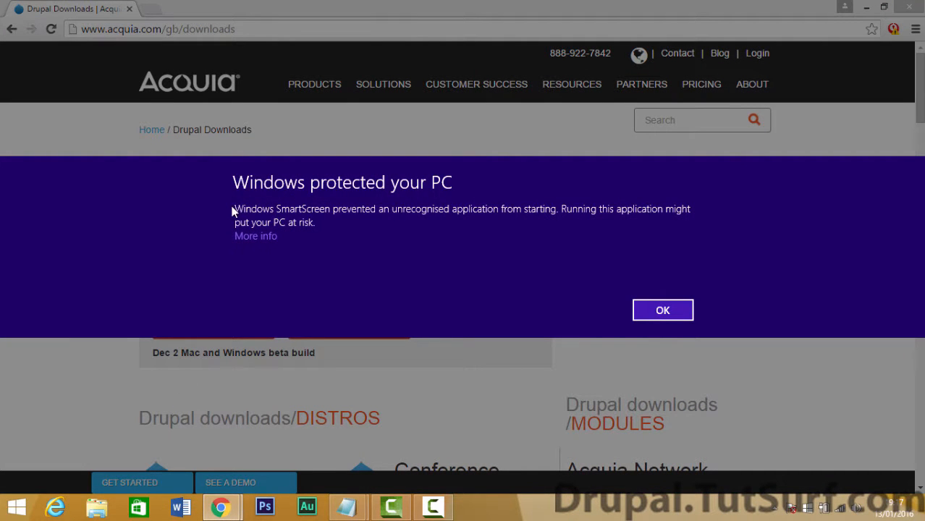
left_click(259, 239)
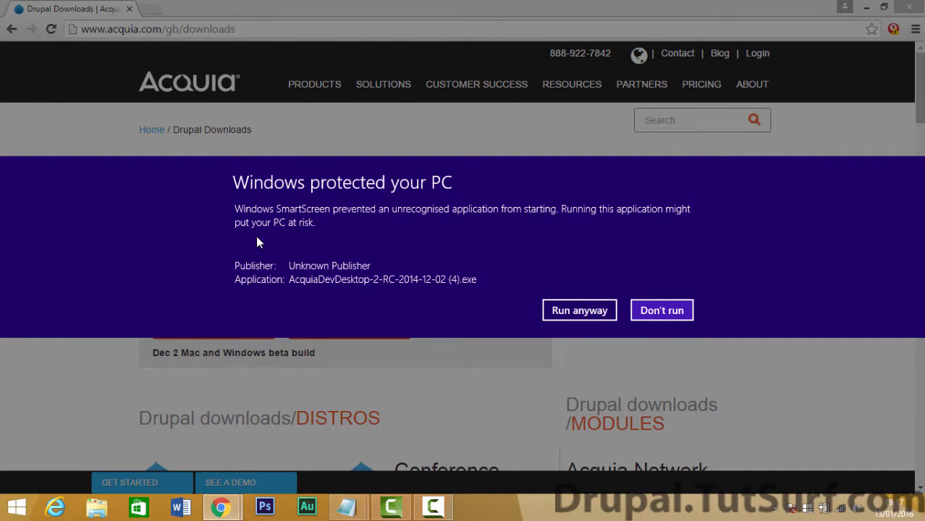
left_click(579, 311)
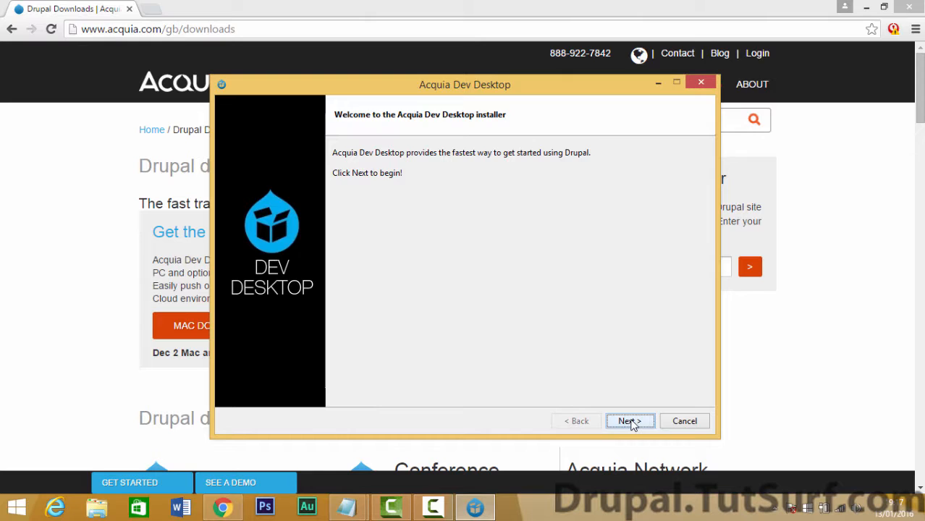
Step: Accept the welcome, default components, package overview and license terms
left_click(628, 422)
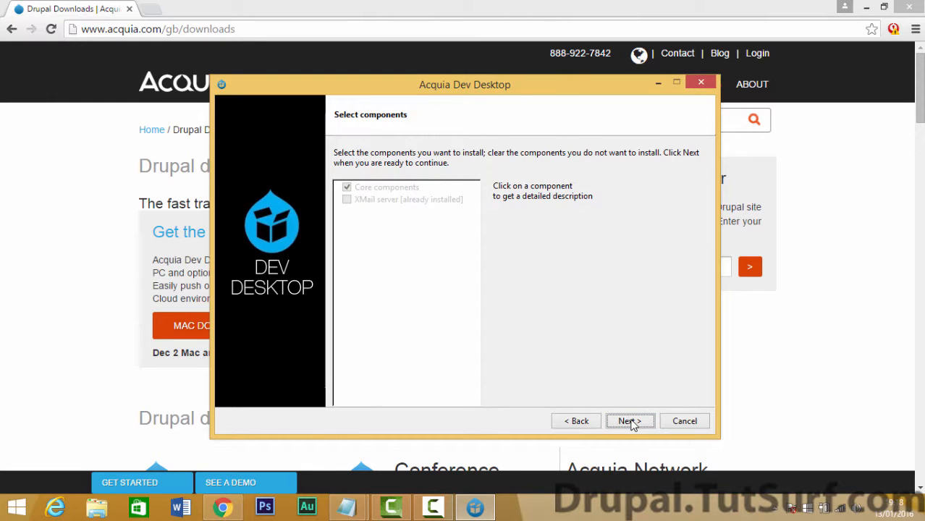
left_click(630, 421)
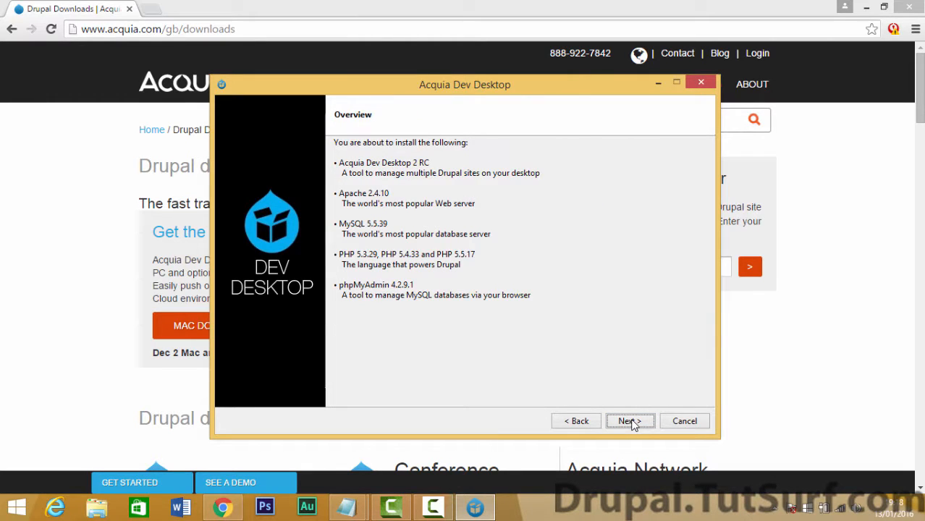
left_click(630, 421)
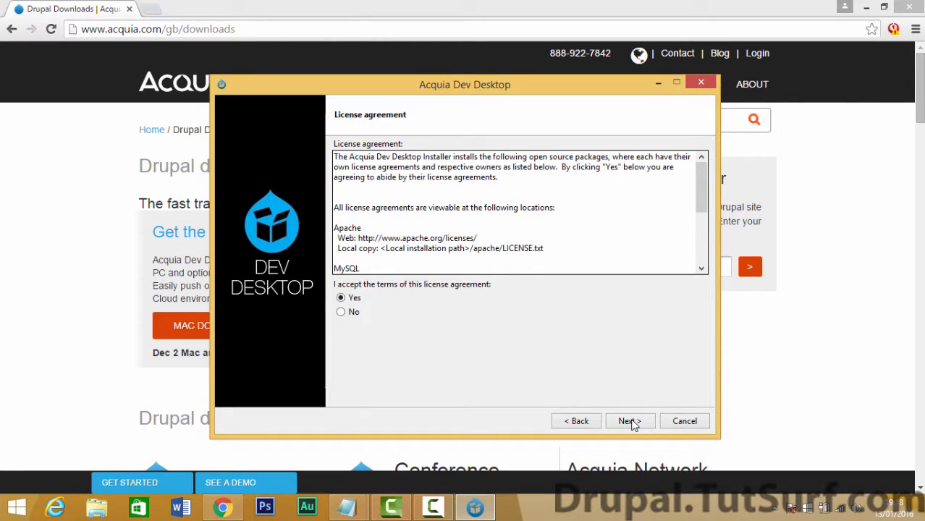
left_click(630, 422)
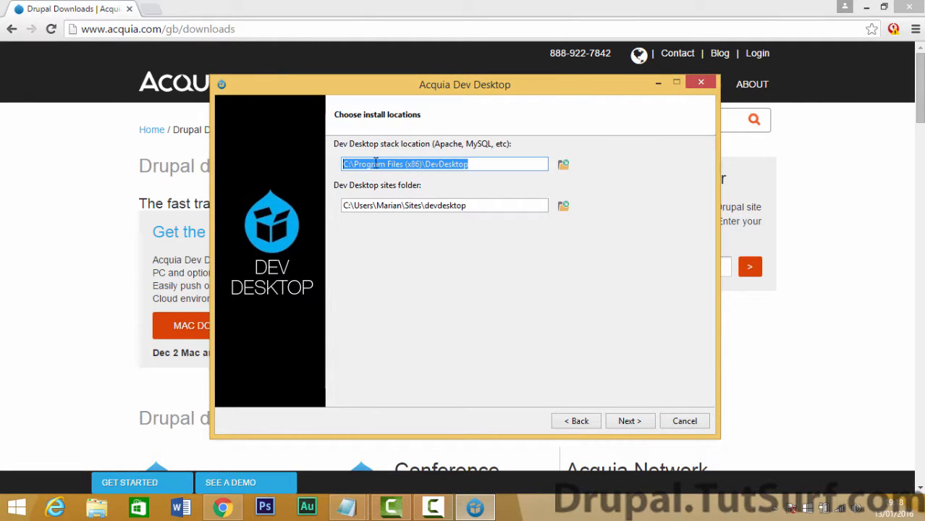
Step: Keep default locations, skip backup, install, and finish with Launch Dev Desktop checked
left_click(633, 424)
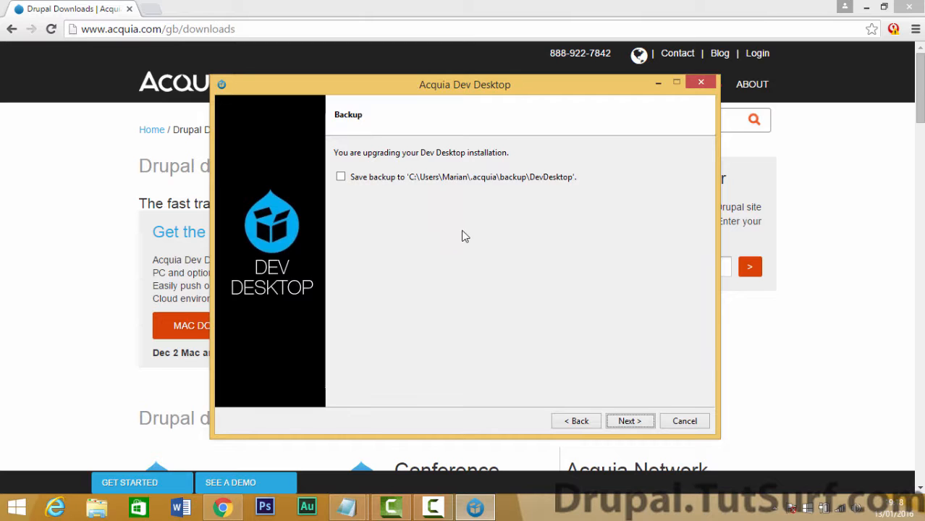
left_click(627, 423)
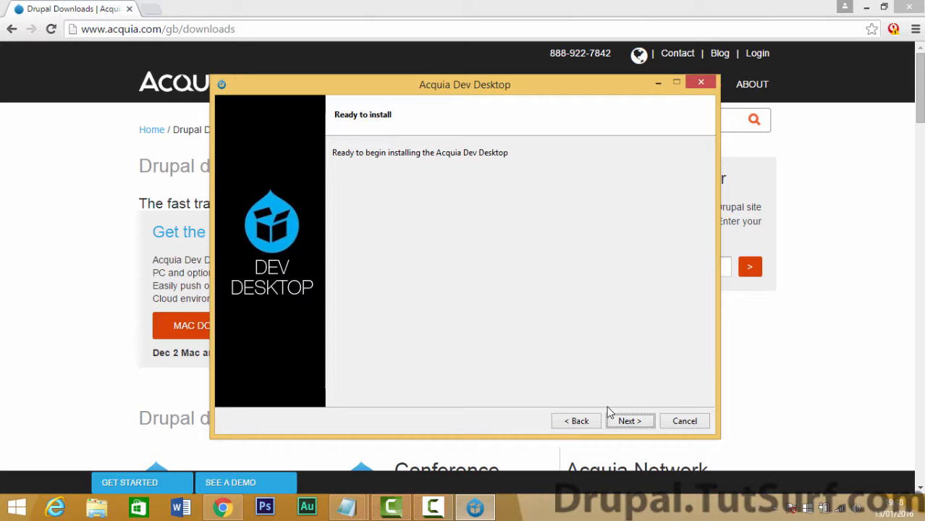
left_click(629, 421)
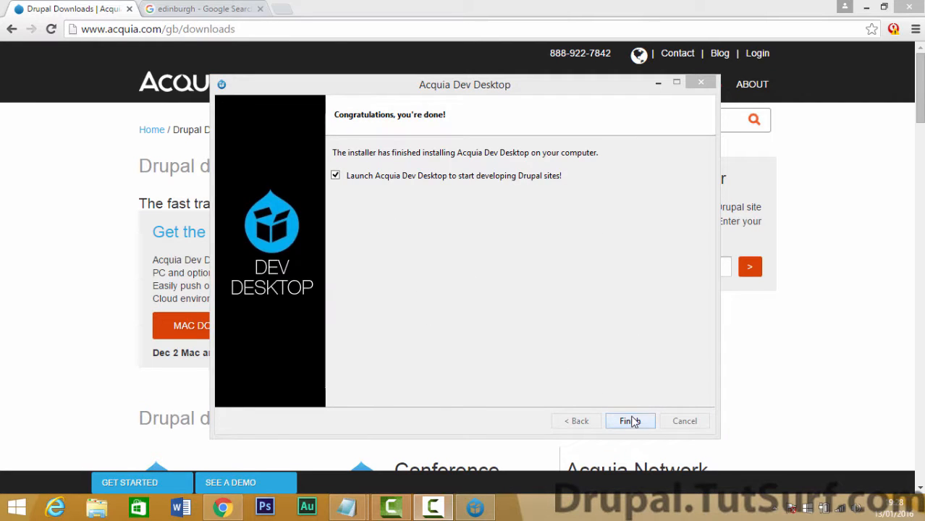
left_click(635, 425)
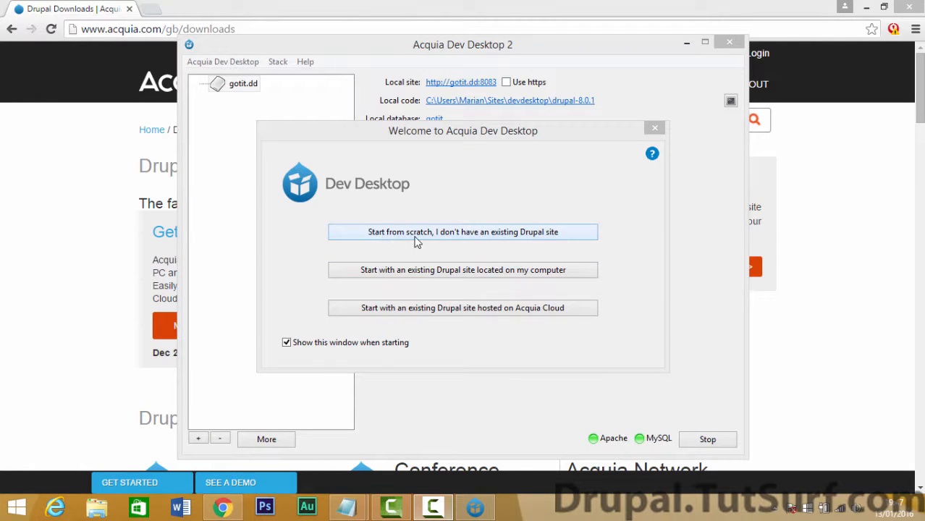
Step: Start from scratch and choose Drupal 8.0.1 core as the distribution to install
left_click(538, 239)
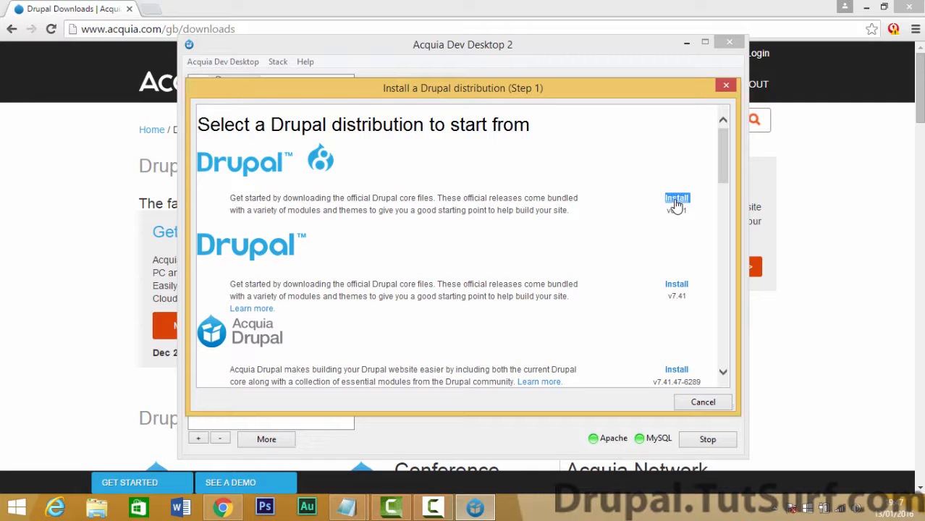
left_click(678, 199)
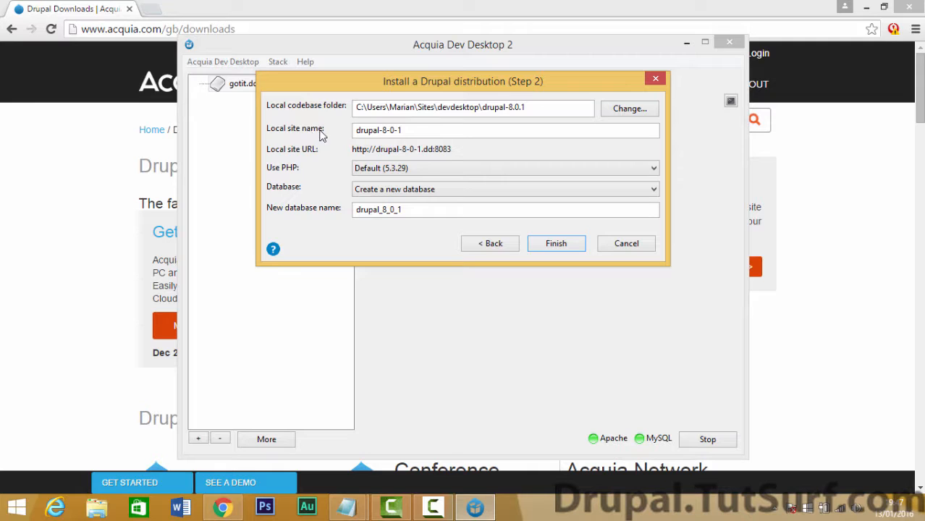
Step: Name the local site learndrupal, select PHP 5.5.30 and keep Create a new database
left_click_drag(413, 130, 333, 137)
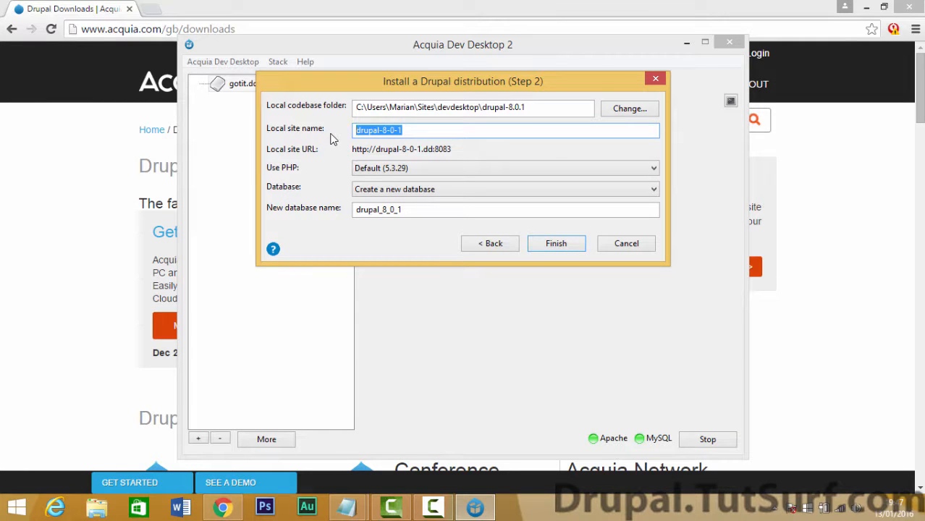
type("lear")
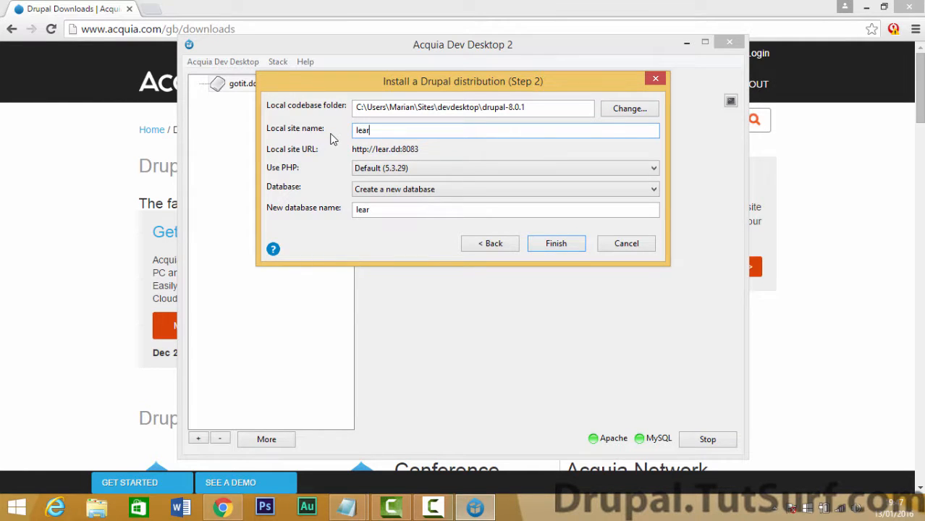
type("ndrup")
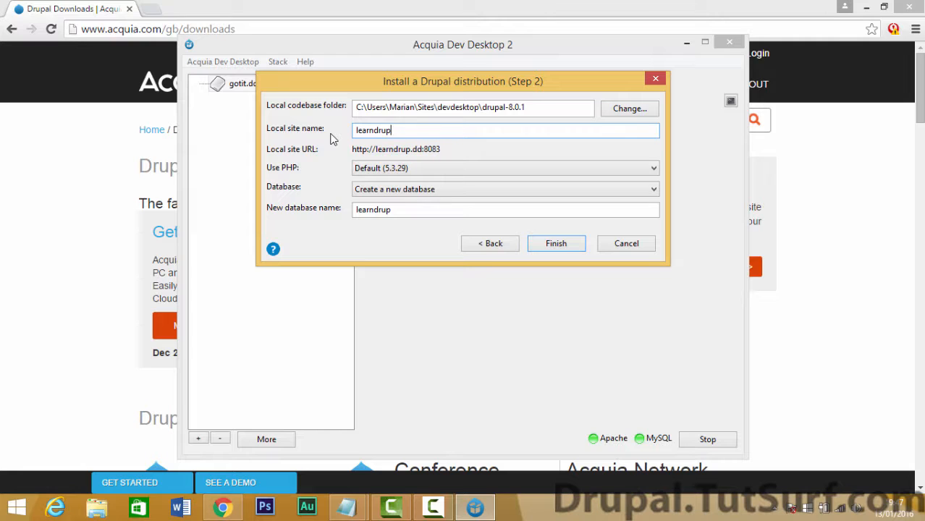
type("al")
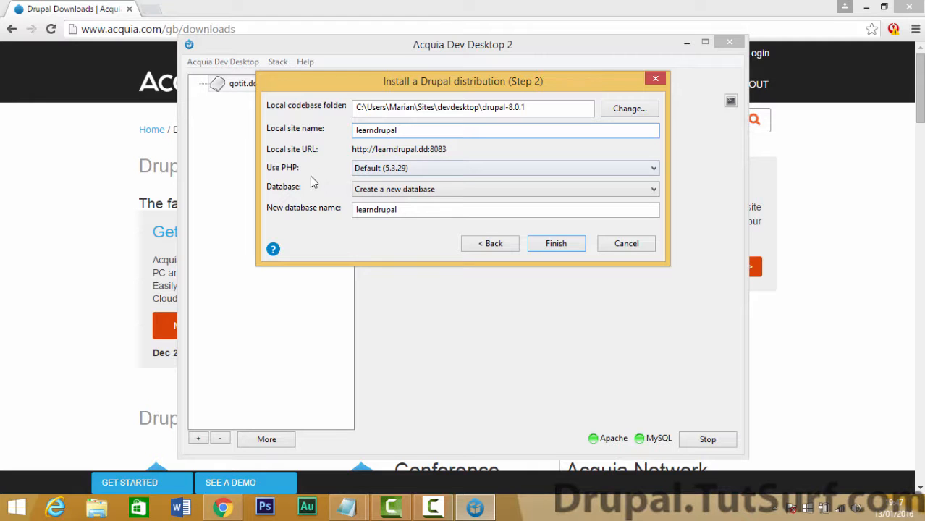
left_click(384, 173)
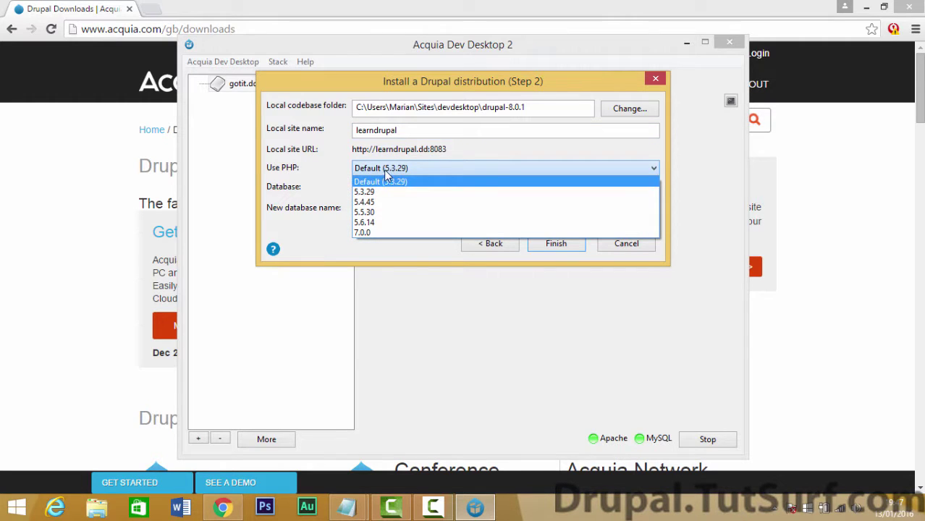
left_click(387, 213)
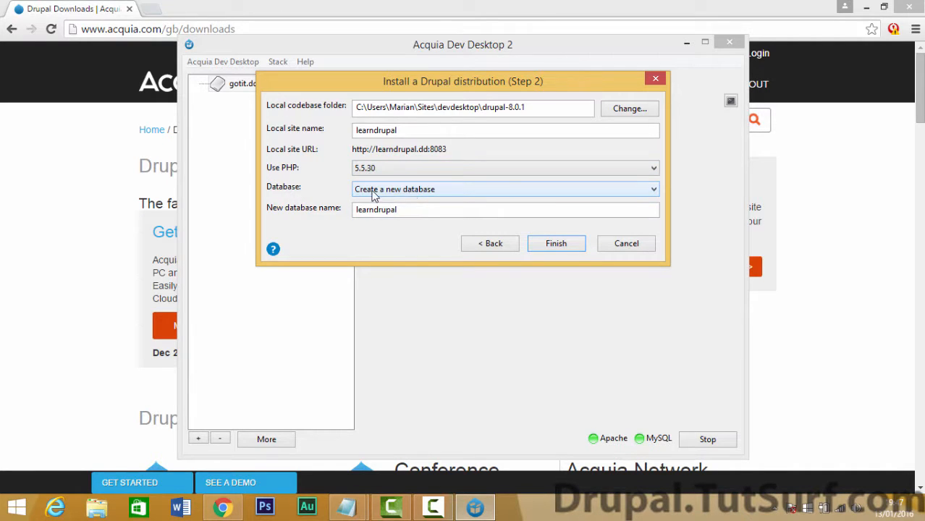
left_click(421, 188)
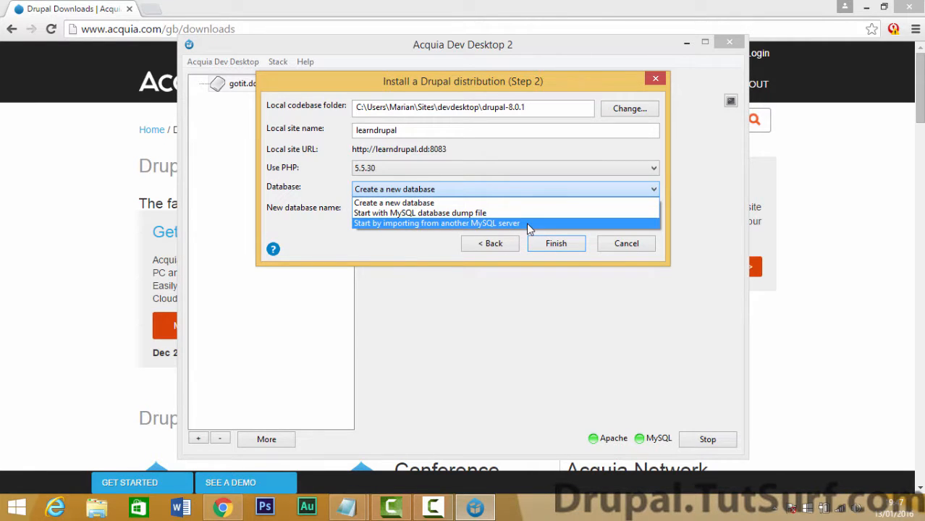
left_click(318, 247)
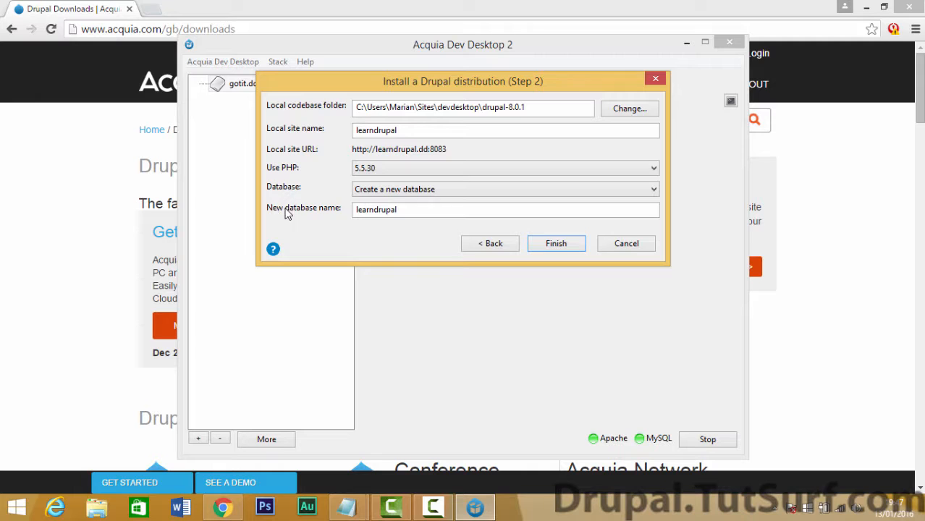
Step: Confirm learndrupal as site and database name, then finish creating the site
double_click(373, 130)
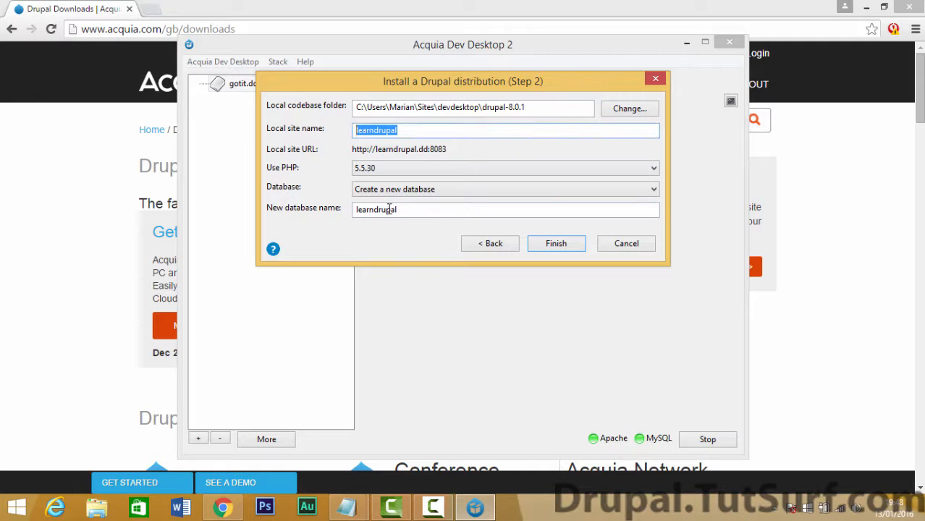
left_click(406, 209)
left_click_drag(406, 209, 346, 208)
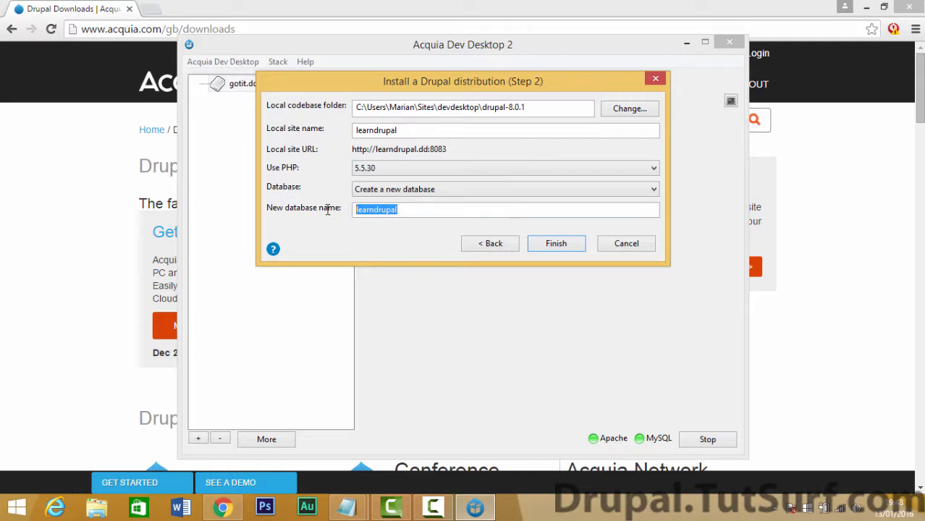
type("test")
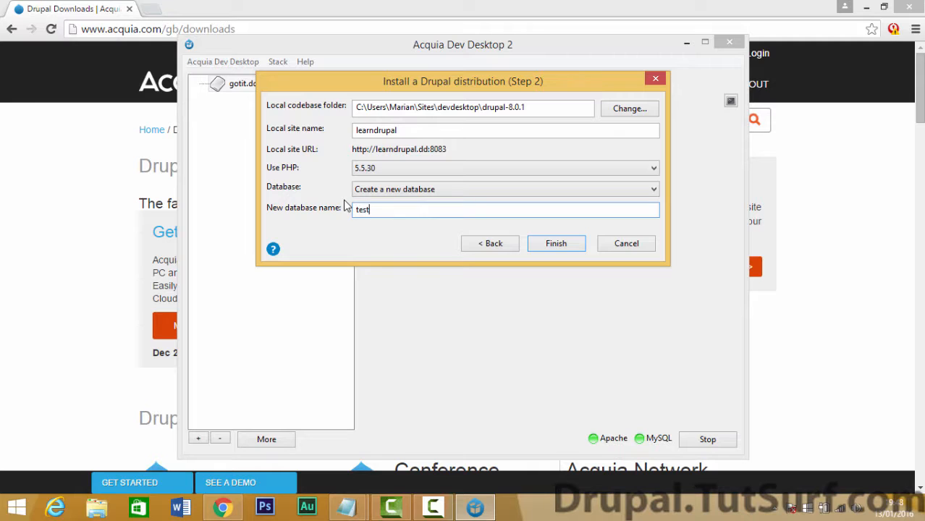
key("ctrl+z")
double_click(416, 130)
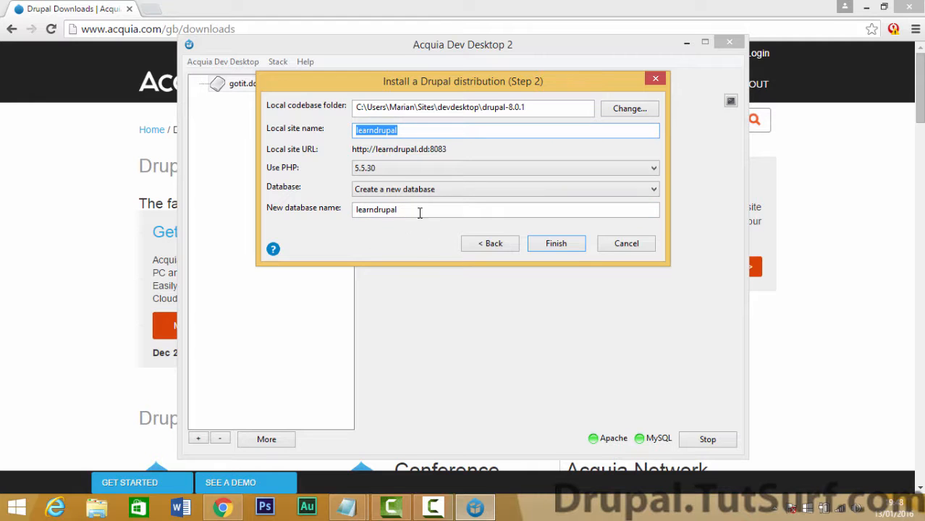
left_click(571, 246)
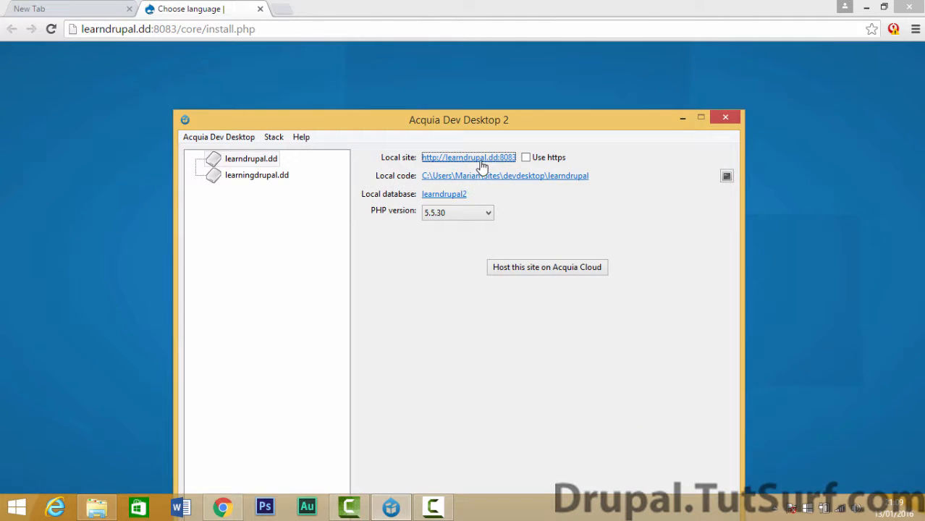
Step: Minimise Dev Desktop and note the installer page's local web address
left_click(684, 118)
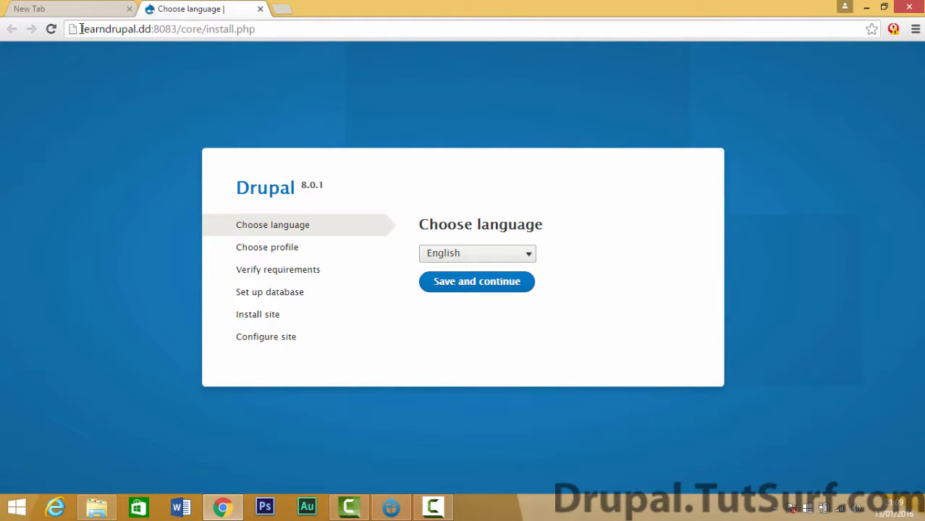
left_click_drag(81, 29, 275, 30)
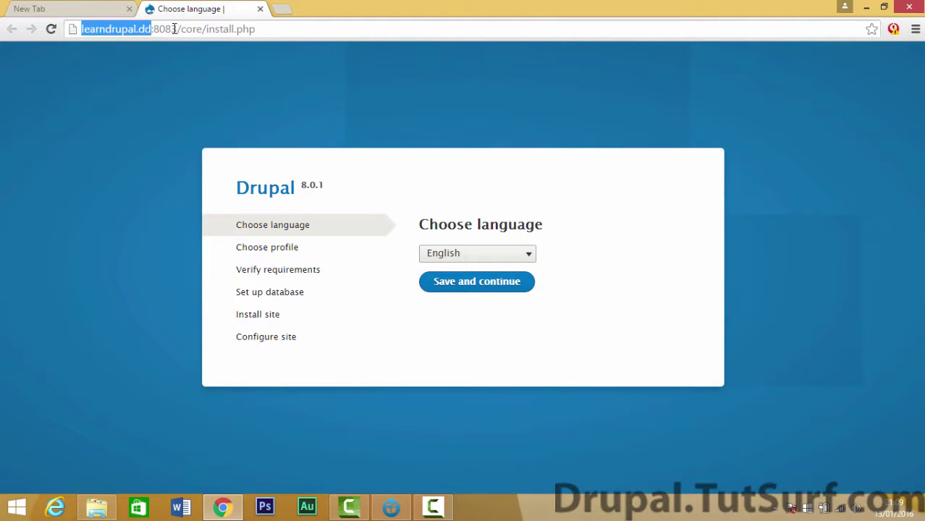
left_click(391, 507)
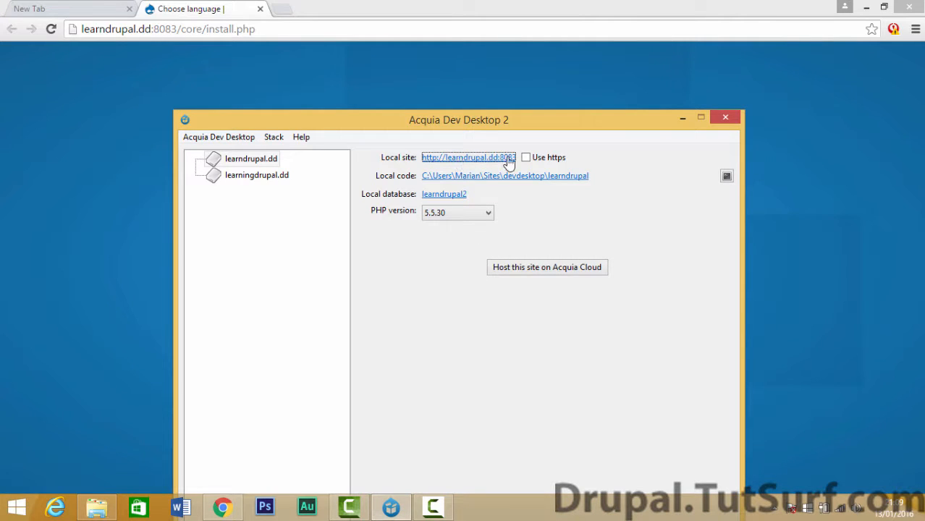
left_click(684, 118)
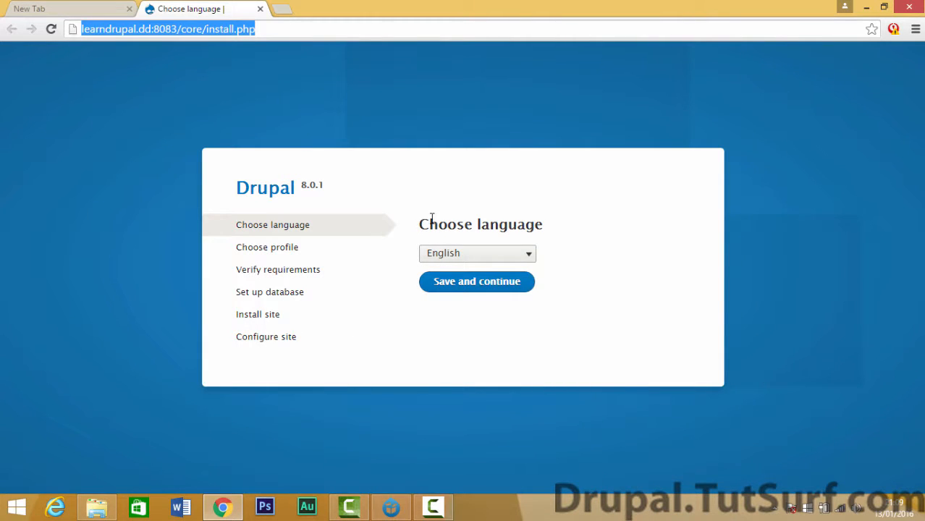
Step: Keep English as the installation language and save to continue
left_click(498, 254)
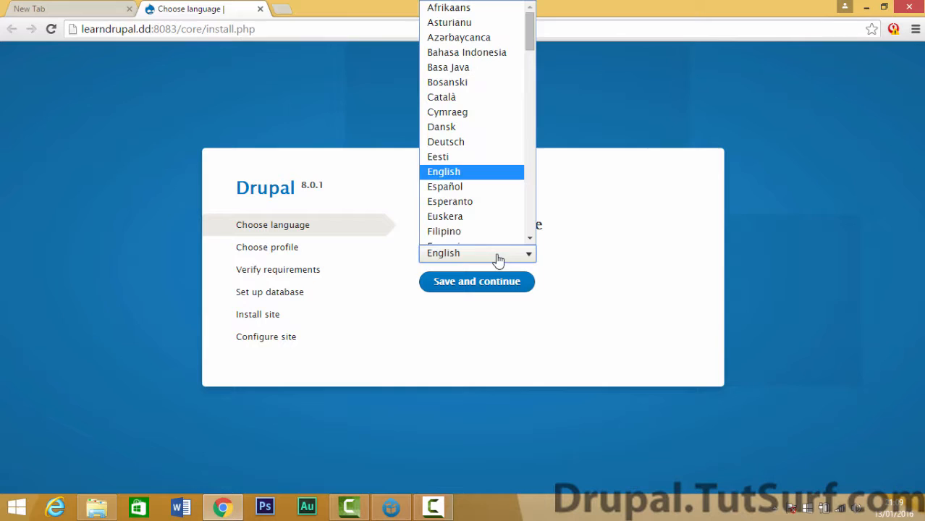
left_click(606, 252)
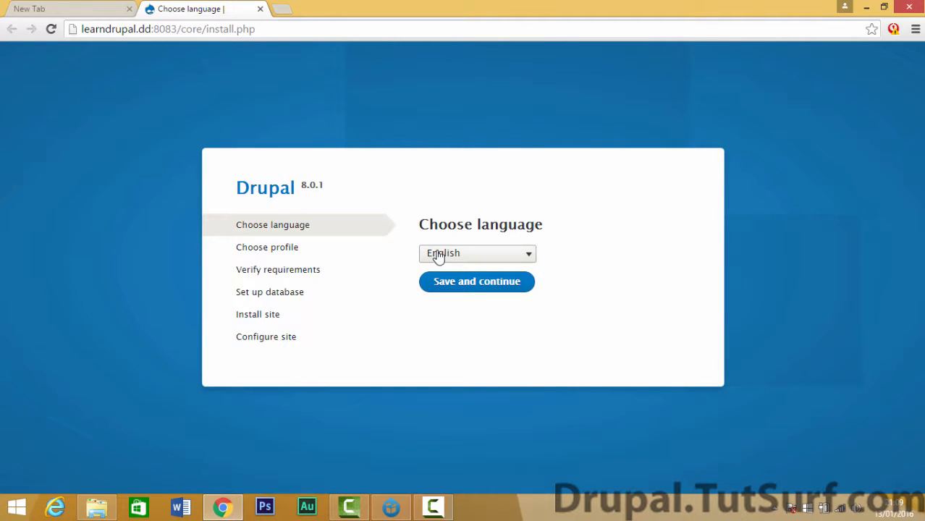
left_click(492, 284)
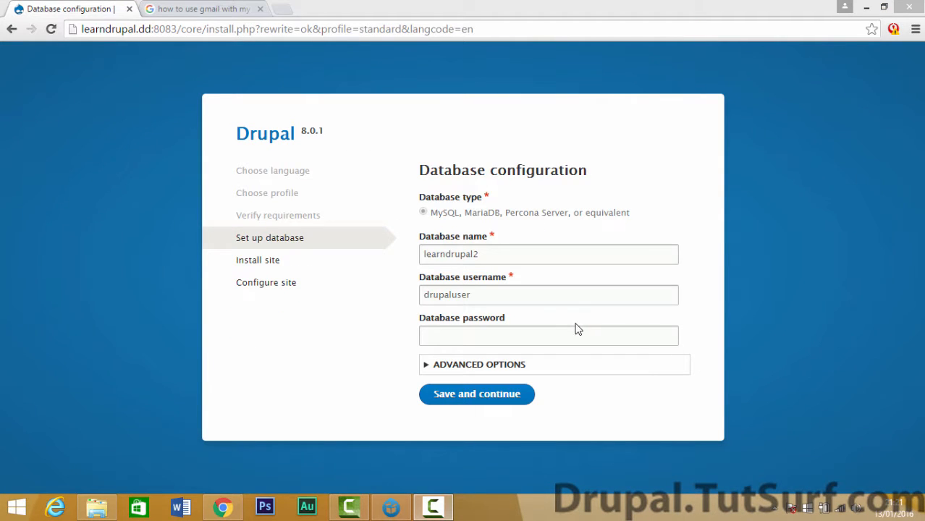
Step: Keep database learndrupal2, user drupaluser and empty password, then save and continue
left_click_drag(490, 254, 417, 253)
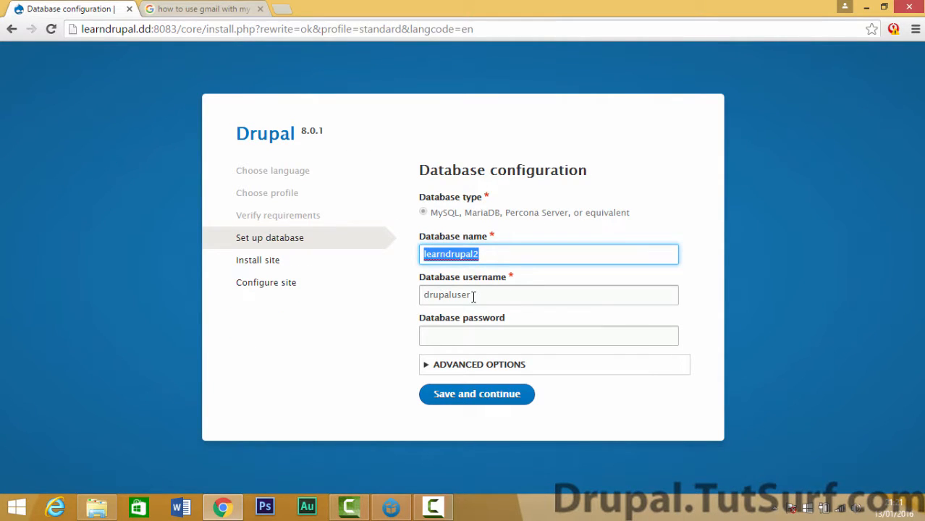
left_click_drag(473, 294, 420, 295)
left_click(436, 336)
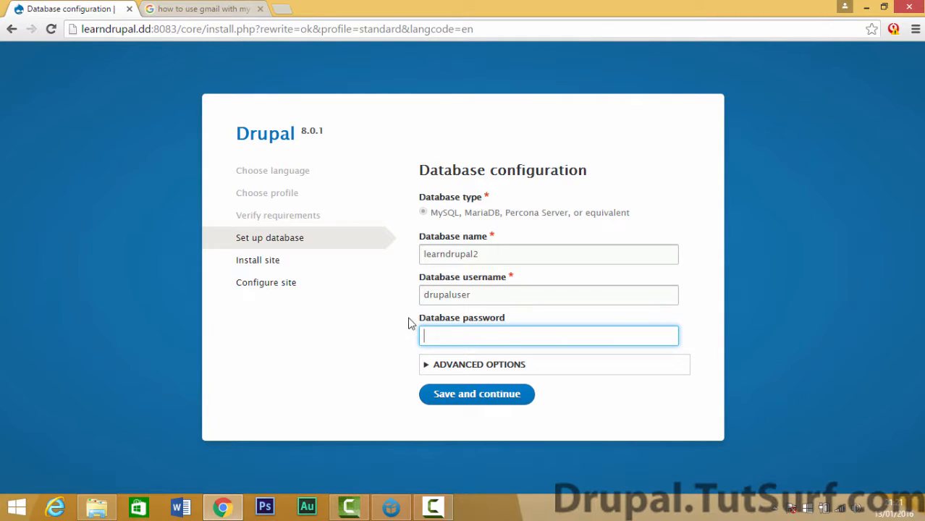
left_click(471, 401)
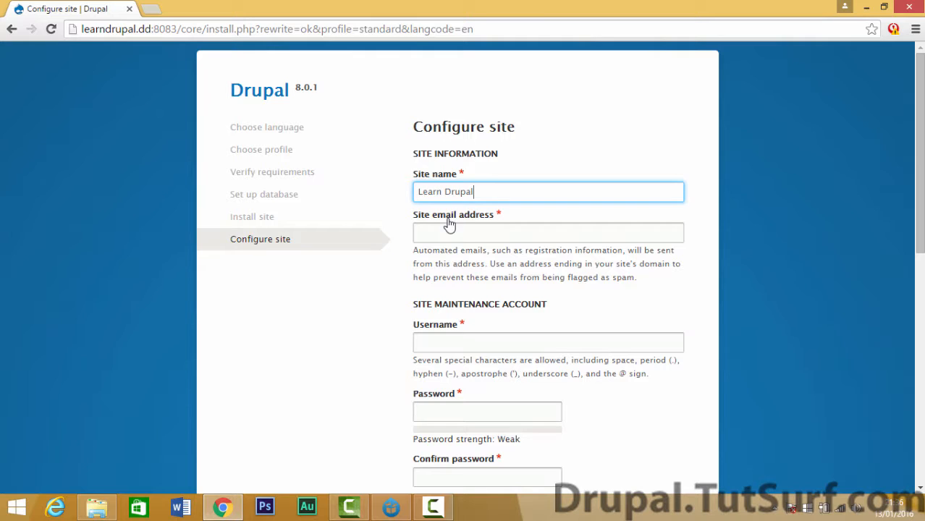
Step: Fill in the site email and the demo admin username with a confirmed password
left_click(448, 228)
type("your@email.com")
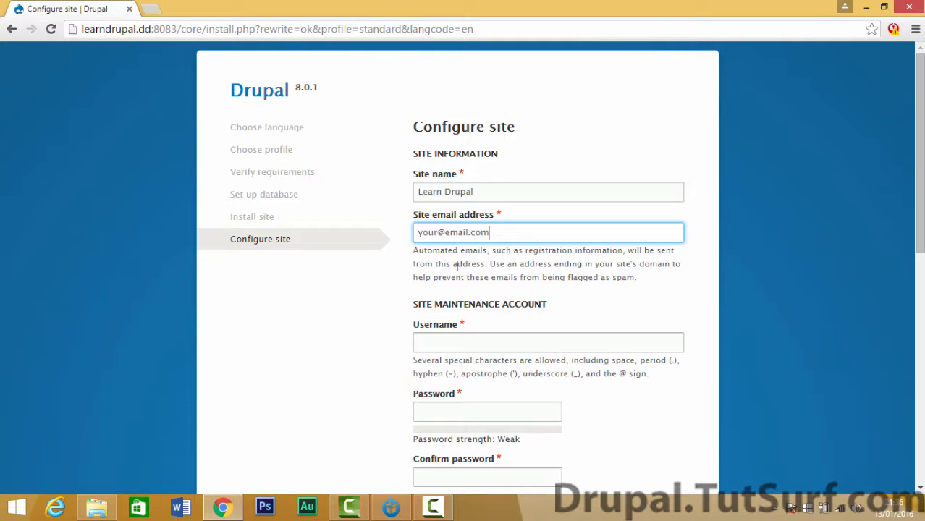
left_click(428, 342)
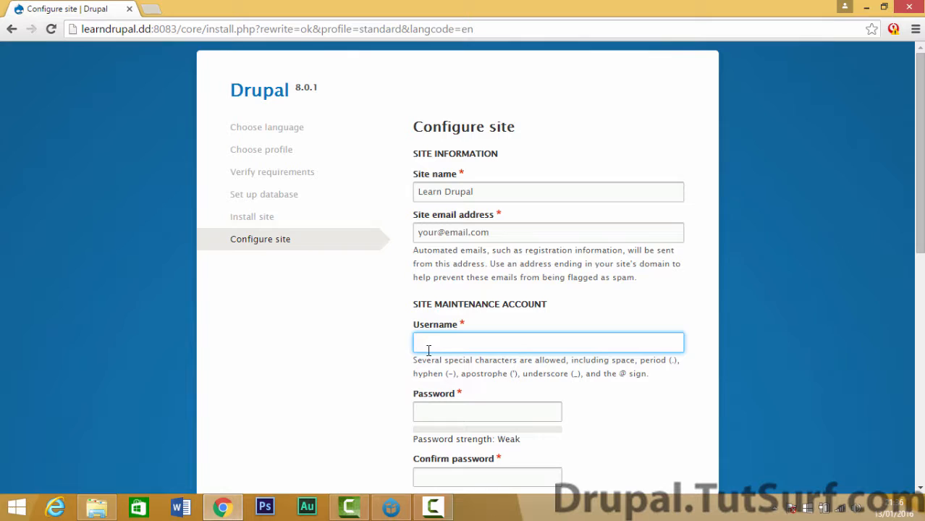
left_click(467, 408)
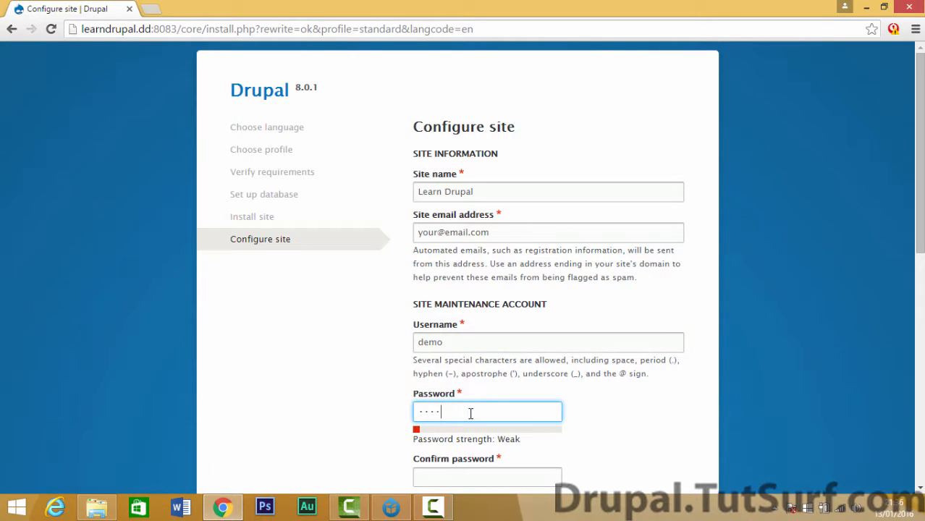
scroll(471, 414, "down", 1)
left_click(440, 412)
type("d")
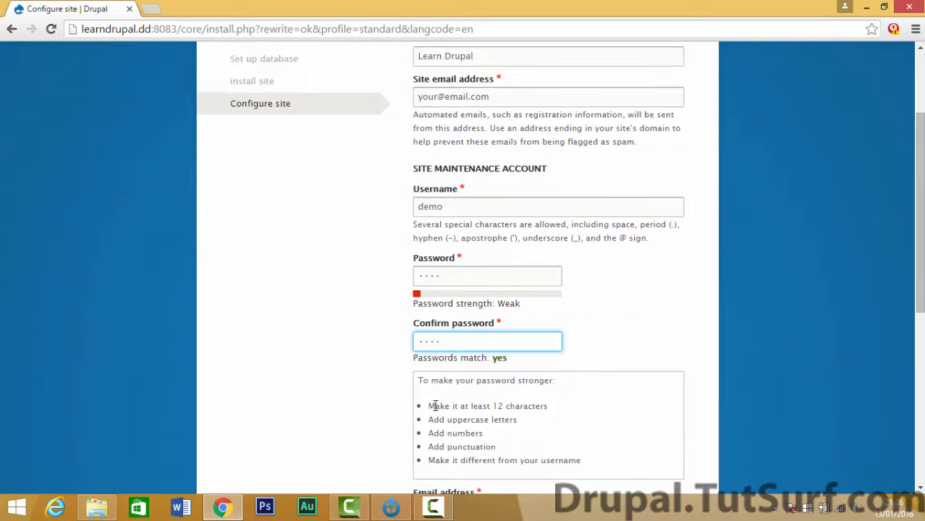
scroll(439, 412, "down", 2)
scroll(438, 412, "down", 2)
left_click_drag(506, 306, 395, 307)
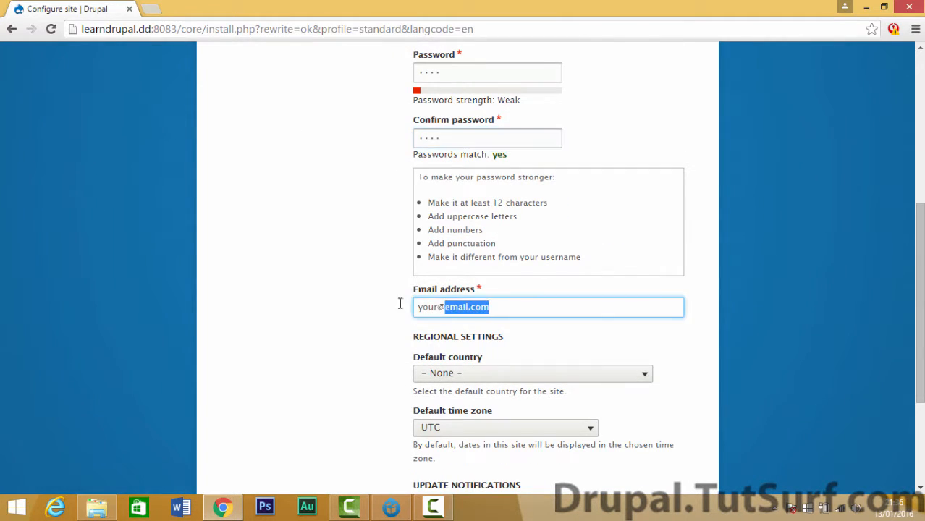
scroll(394, 348, "down", 2)
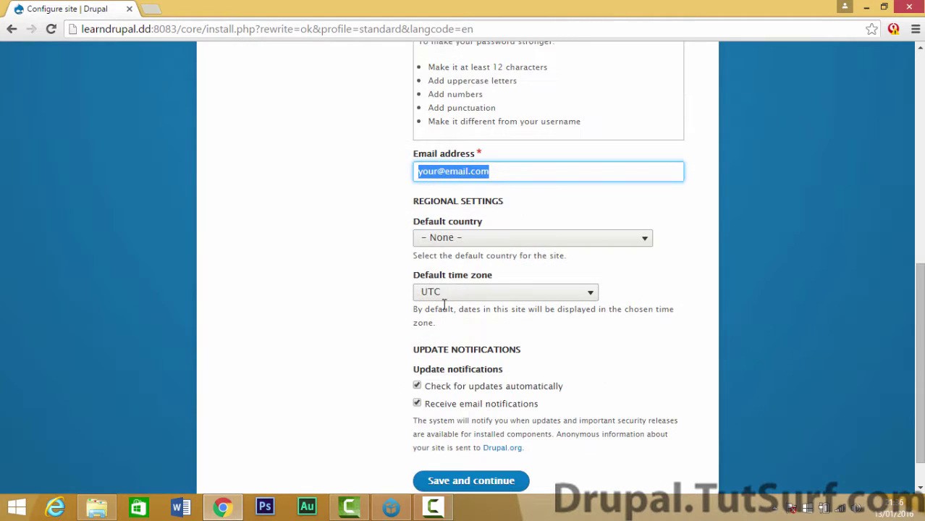
Step: Set the default country to United Kingdom
left_click(438, 239)
scroll(497, 455, "down", 3)
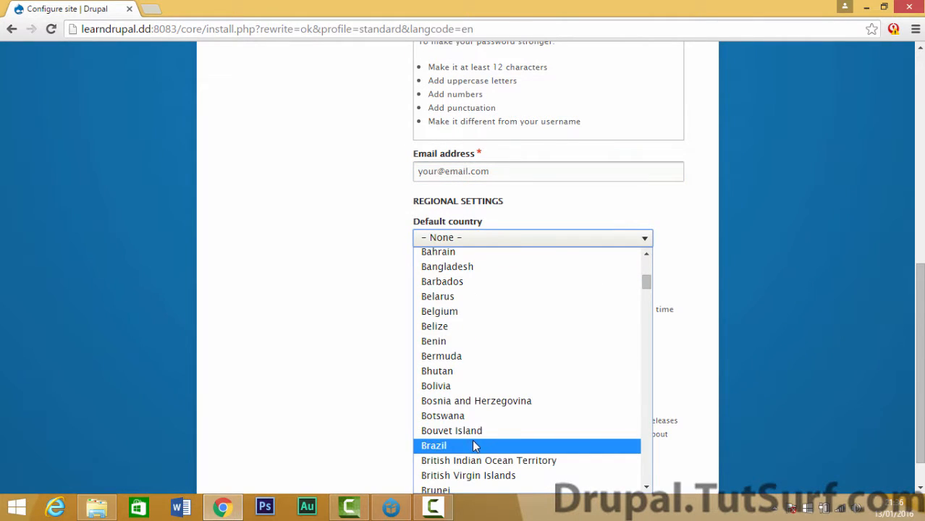
key("u")
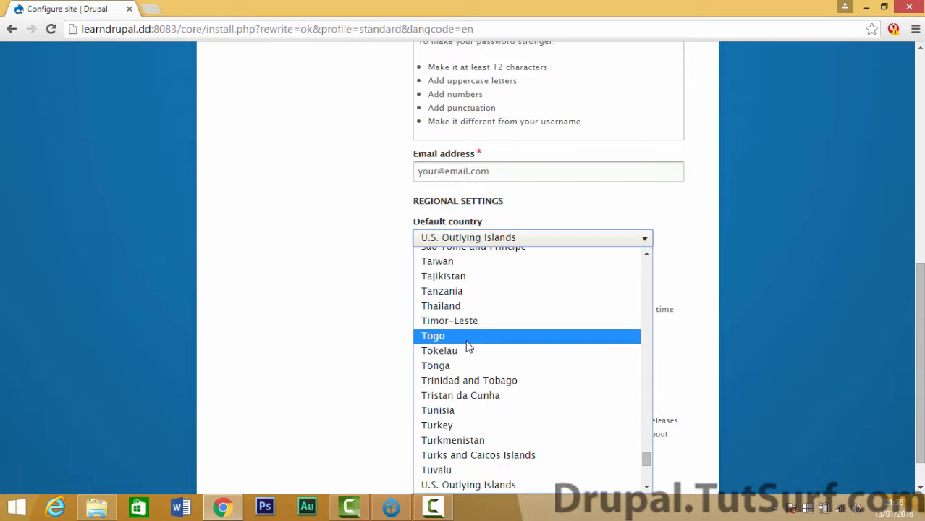
left_click(464, 365)
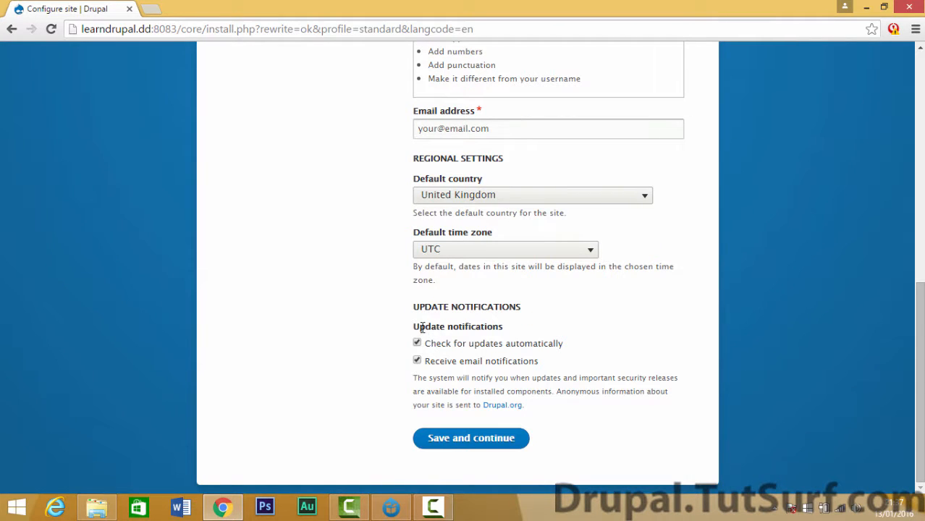
Step: Leave update checks and email notifications on, then save to finish installing Drupal
left_click_drag(418, 327, 502, 327)
left_click_drag(435, 345, 550, 345)
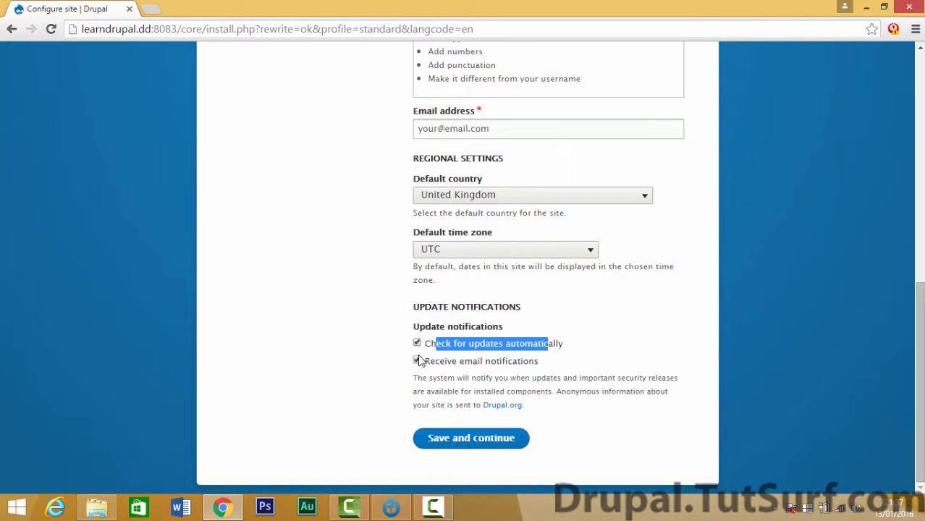
left_click(417, 359)
left_click_drag(427, 362, 554, 362)
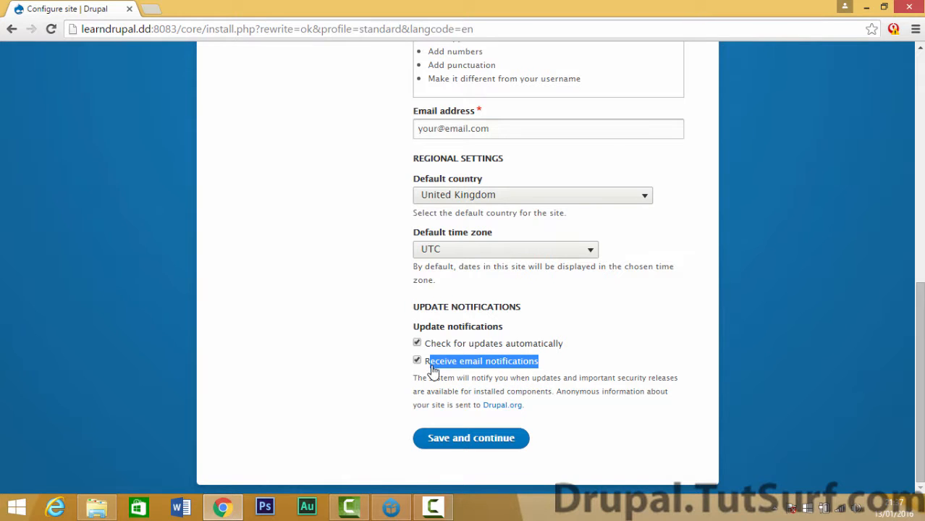
left_click(471, 443)
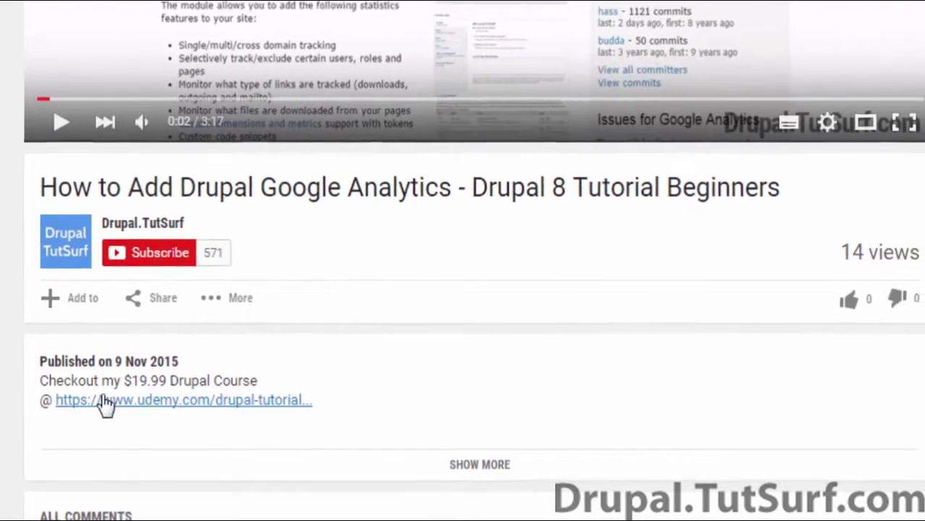
Step: Follow the udemy.com link in the video description to the Drupal 8 course
left_click(106, 404)
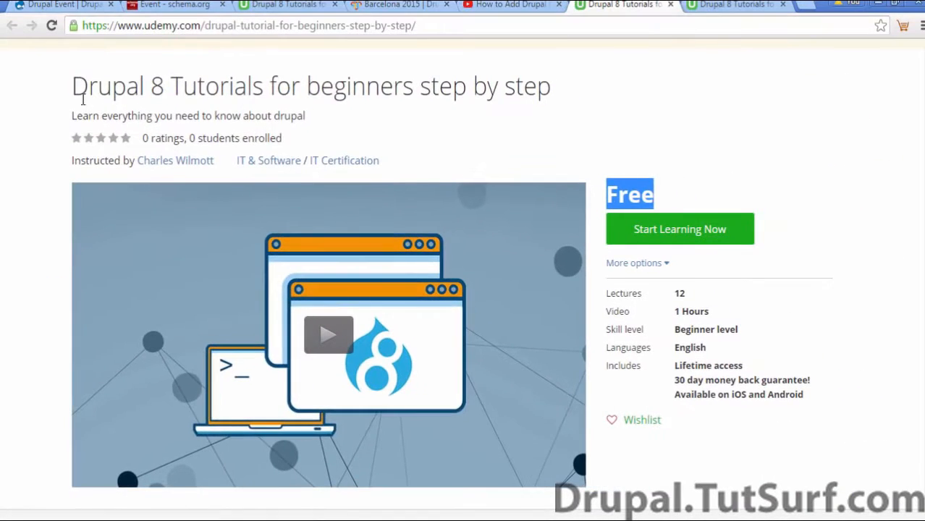
left_click_drag(72, 86, 552, 87)
scroll(217, 209, "down", 3)
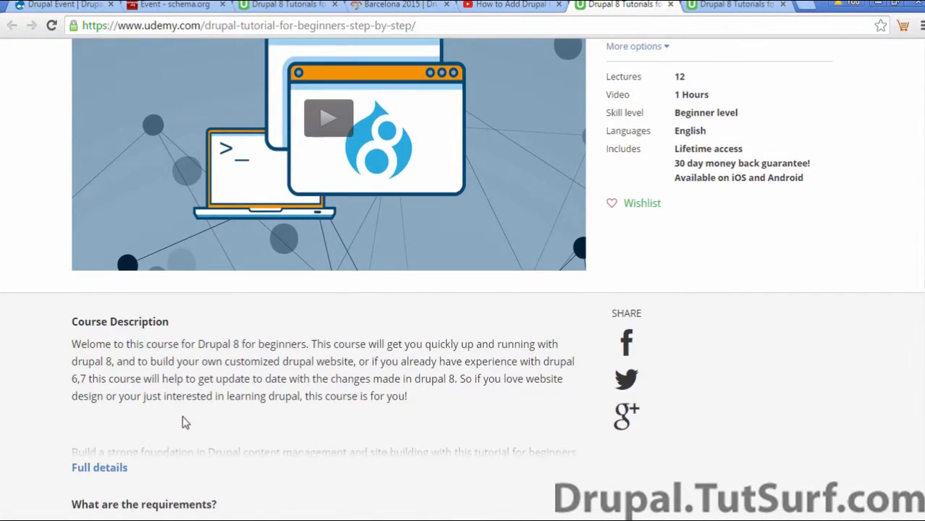
scroll(125, 244, "down", 2)
scroll(192, 297, "down", 3)
scroll(338, 375, "down", 2)
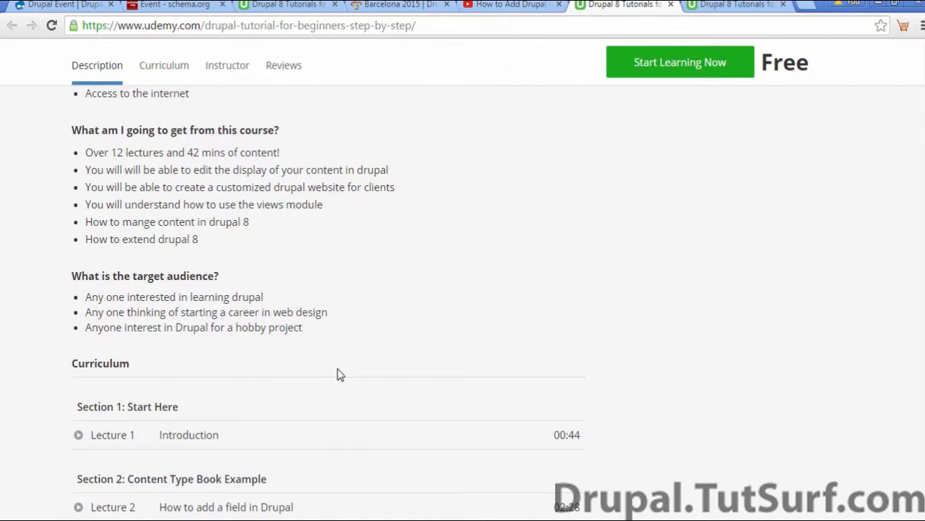
scroll(340, 375, "down", 2)
scroll(342, 410, "up", 5)
scroll(342, 411, "up", 8)
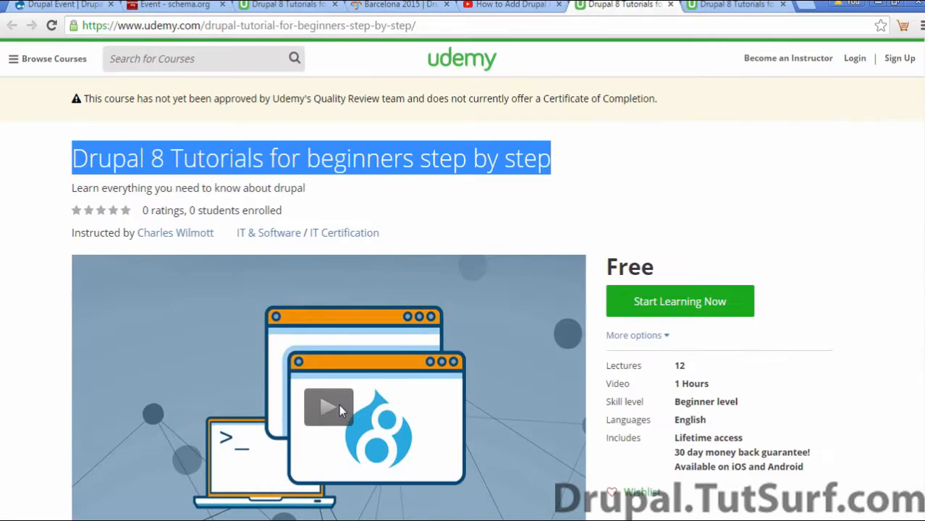
left_click_drag(609, 268, 656, 268)
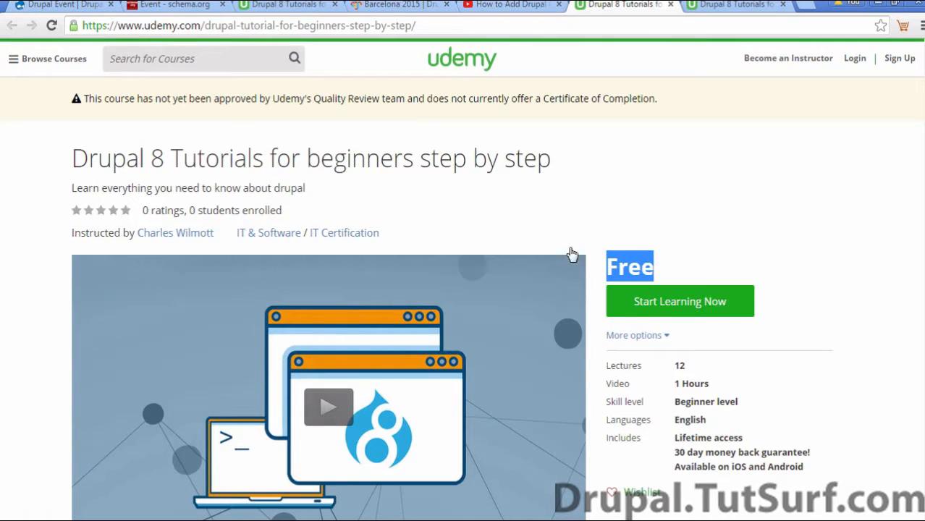
left_click(523, 5)
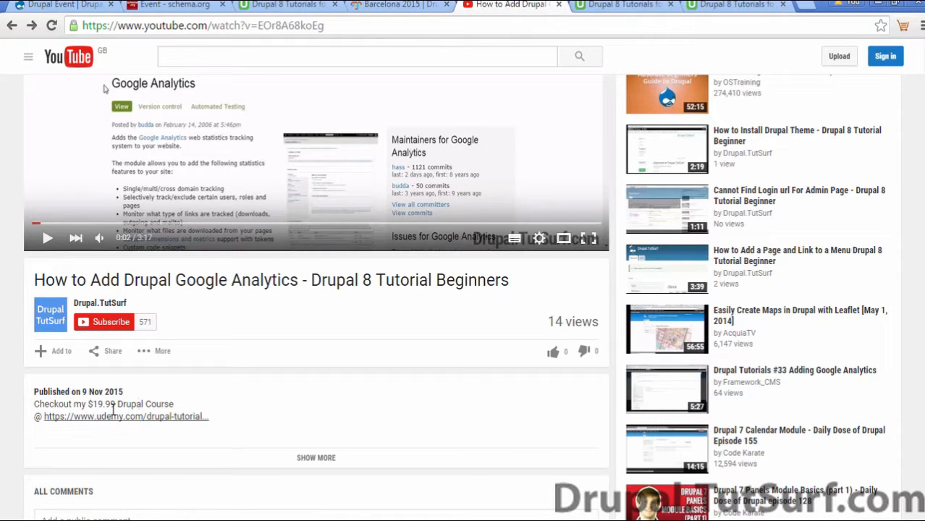
left_click_drag(88, 403, 114, 404)
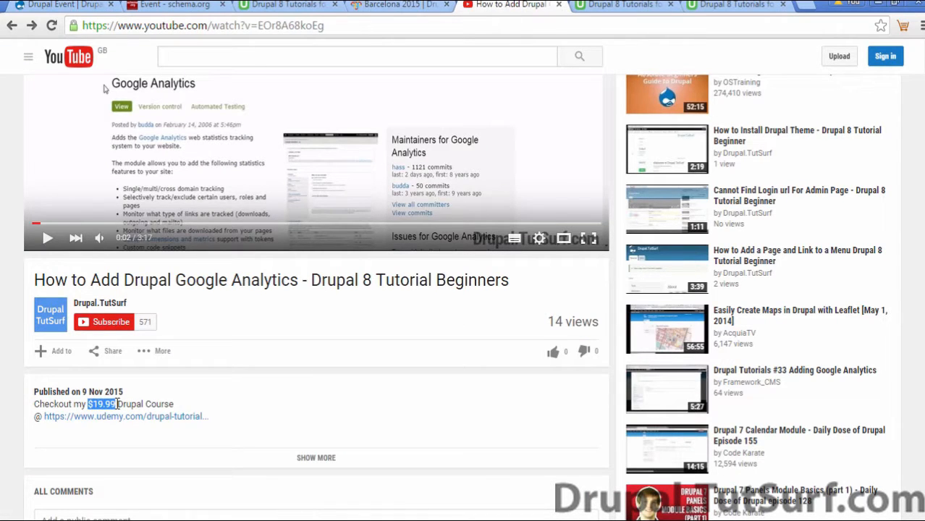
left_click(622, 4)
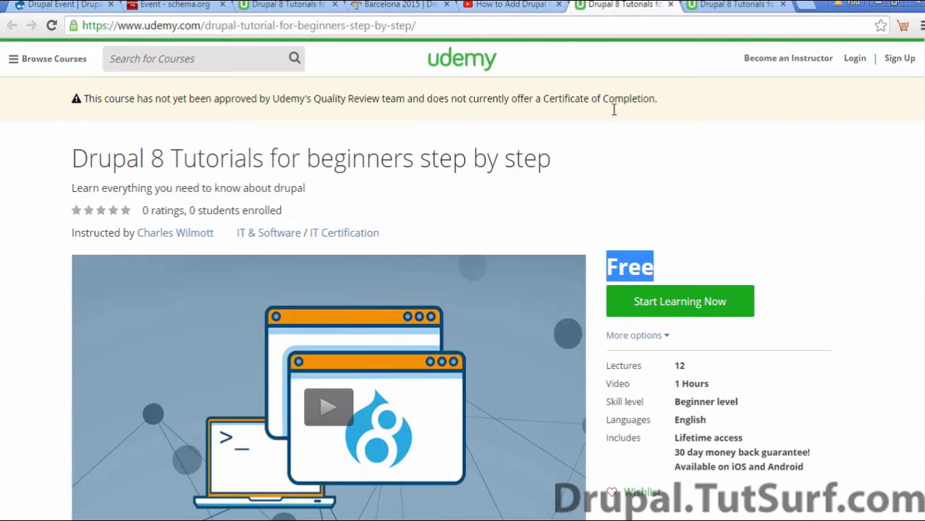
scroll(505, 173, "down", 1)
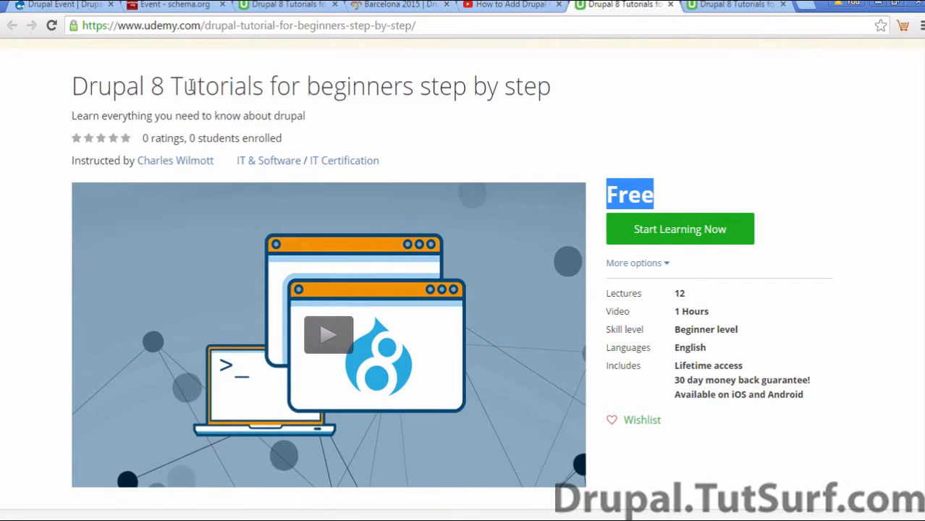
left_click_drag(189, 86, 312, 85)
left_click_drag(550, 85, 48, 98)
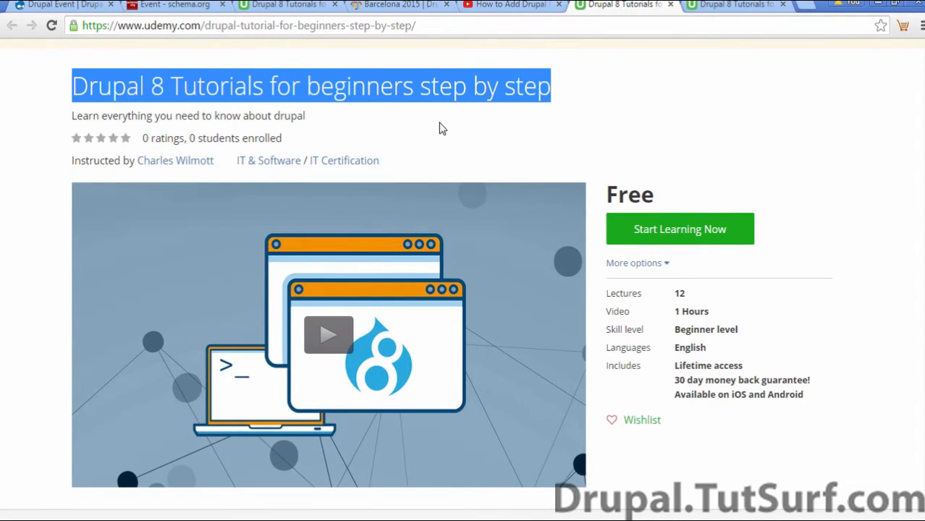